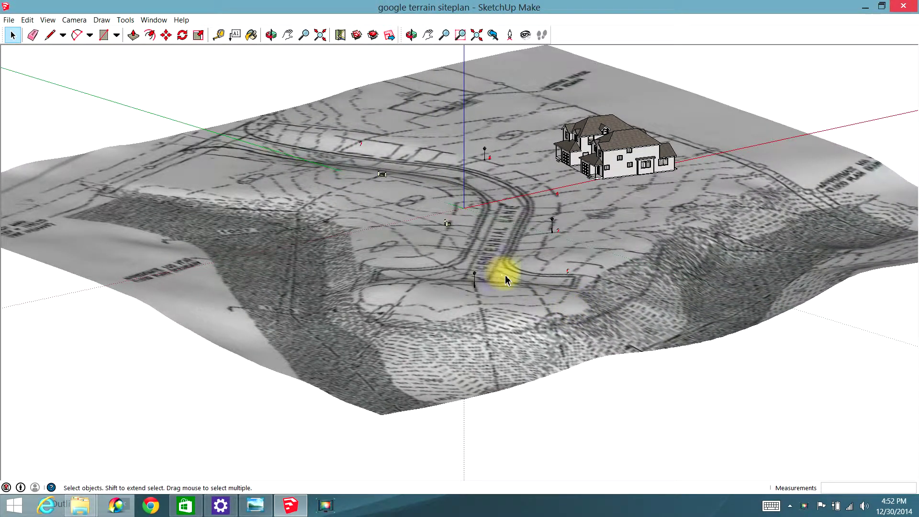
Step: Orbit, tilt and zoom around the terrain to view the site and house from several angles
mouse_move(508, 276)
middle_mouse_down()
mouse_move(498, 281)
mouse_move(529, 264)
mouse_move(564, 267)
mouse_move(611, 308)
mouse_move(558, 225)
mouse_move(597, 248)
mouse_move(546, 205)
mouse_move(488, 216)
mouse_move(503, 182)
middle_mouse_up()
mouse_move(734, 260)
middle_mouse_down()
mouse_move(670, 260)
mouse_move(656, 299)
middle_mouse_up()
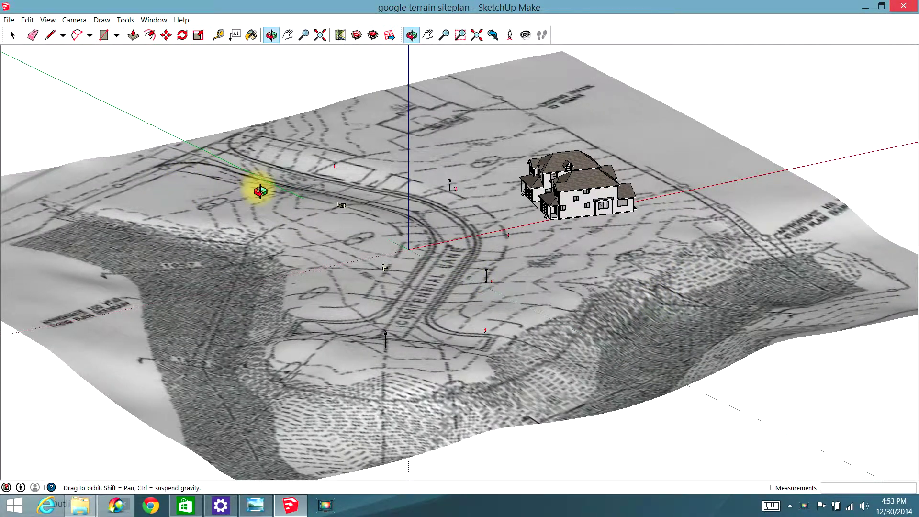
middle_click_drag(258, 189, 248, 246)
scroll(356, 184, "up", 1)
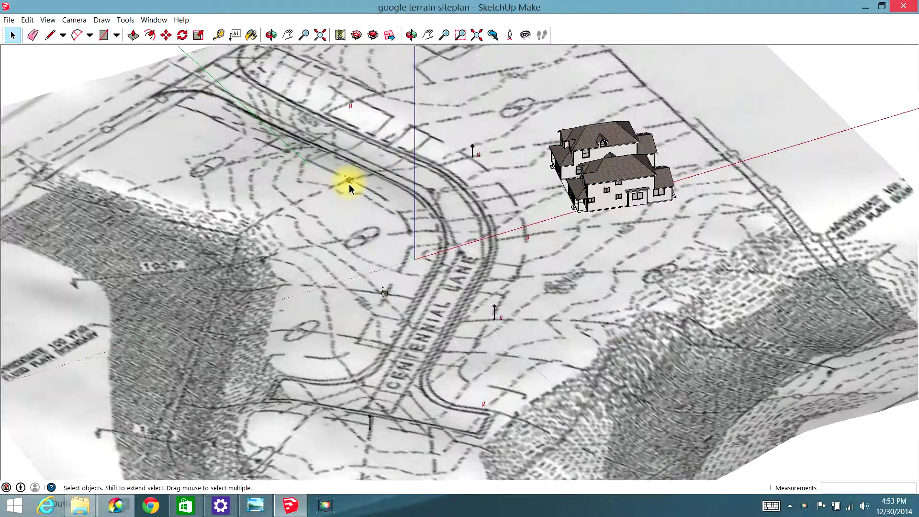
scroll(352, 185, "up", 1)
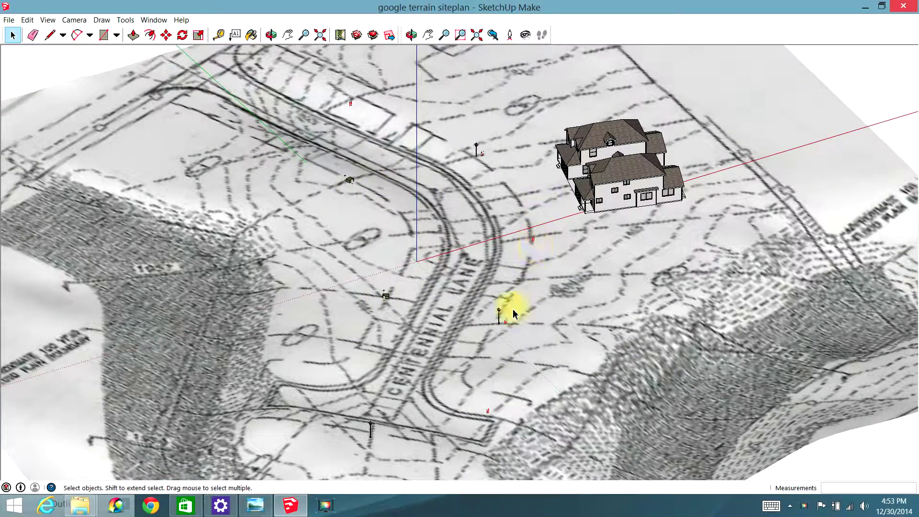
middle_click_drag(508, 311, 469, 275)
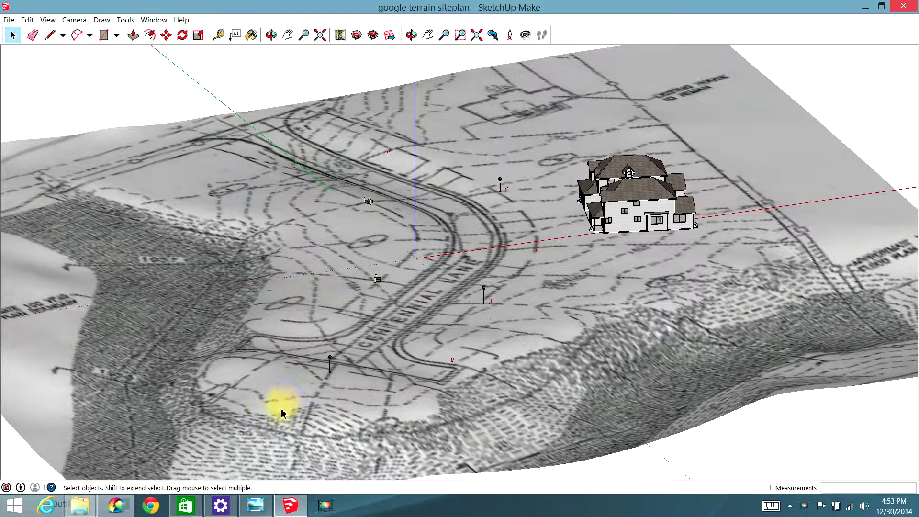
middle_click_drag(292, 414, 309, 443)
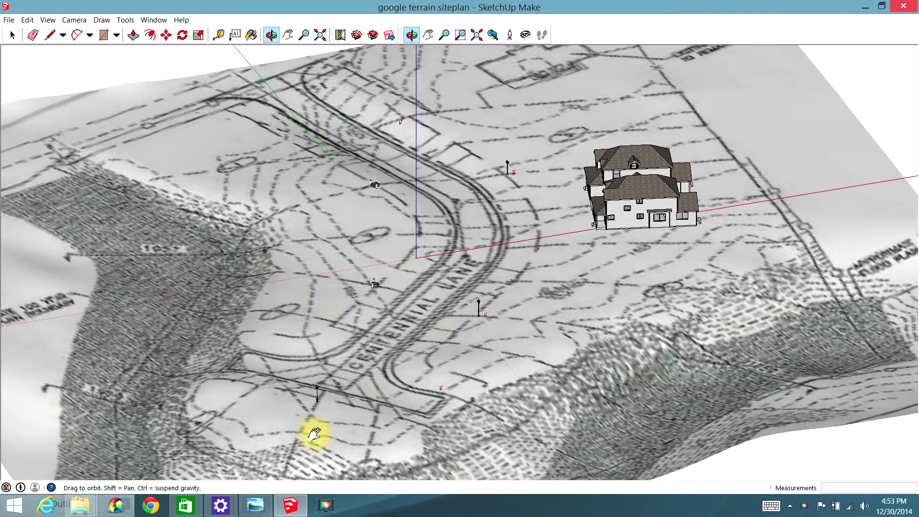
middle_click_drag(313, 433, 289, 386, "shift")
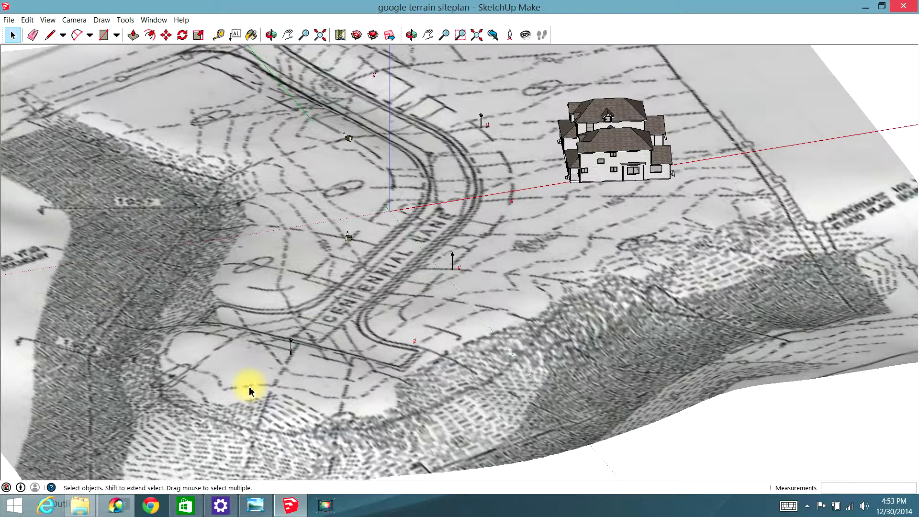
mouse_move(287, 402)
middle_mouse_down()
mouse_move(150, 369)
mouse_move(133, 350)
middle_mouse_up()
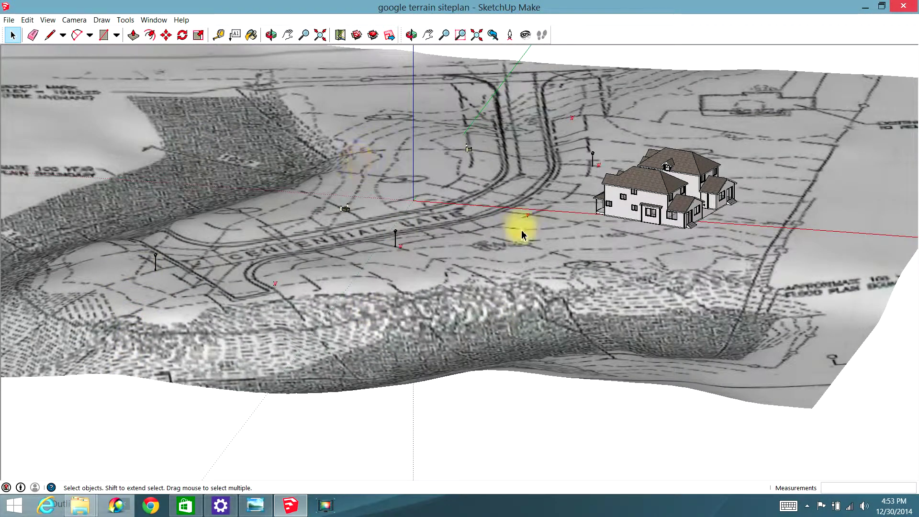
mouse_move(522, 235)
middle_mouse_down()
mouse_move(474, 263)
mouse_move(470, 282)
mouse_move(96, 290)
middle_mouse_up()
Step: Zoom in on the two duplex houses, centre them, and orbit to face their fronts
mouse_move(786, 235)
middle_mouse_down()
mouse_move(560, 303)
mouse_move(297, 328)
middle_mouse_up()
scroll(275, 252, "up", 3)
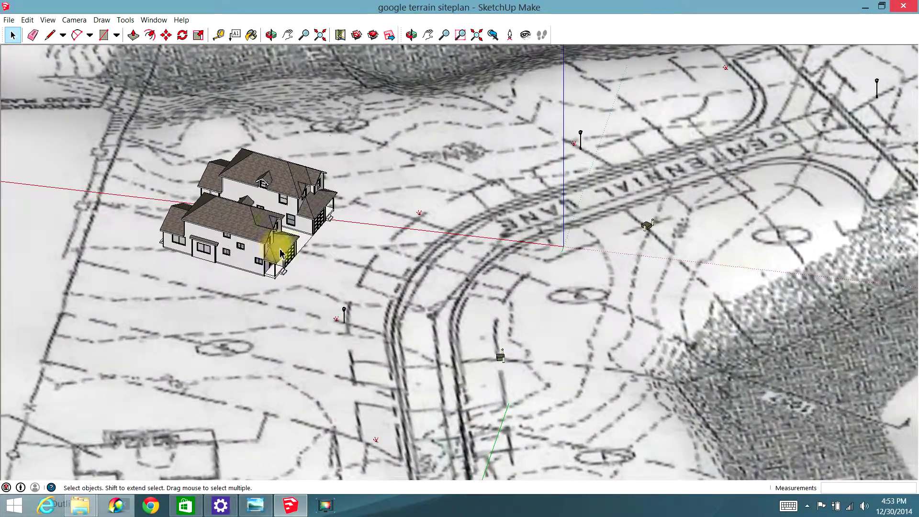
mouse_move(281, 253)
middle_mouse_down()
mouse_move(221, 267)
mouse_move(123, 253)
middle_mouse_up()
mouse_move(401, 210)
middle_mouse_down()
mouse_move(379, 236)
mouse_move(283, 276)
middle_mouse_up()
scroll(267, 250, "up", 3)
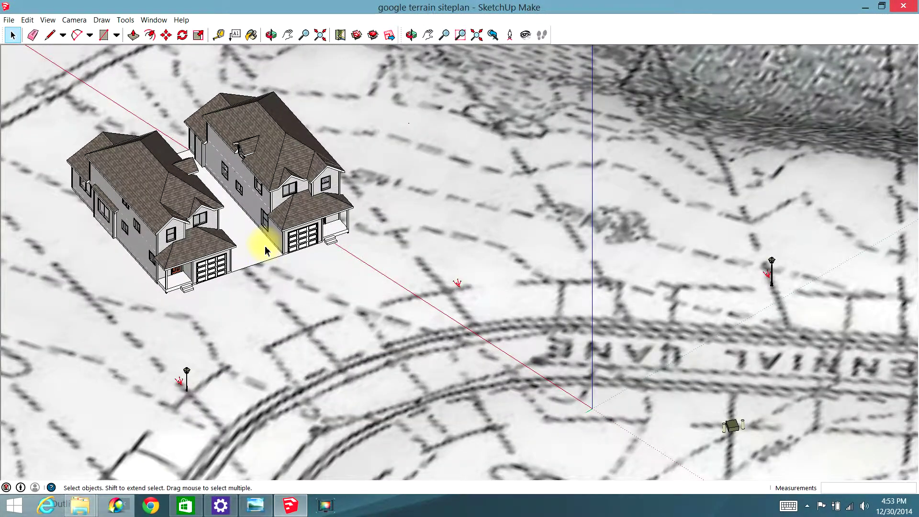
scroll(266, 249, "up", 2)
middle_click_drag(260, 246, 308, 228, "shift")
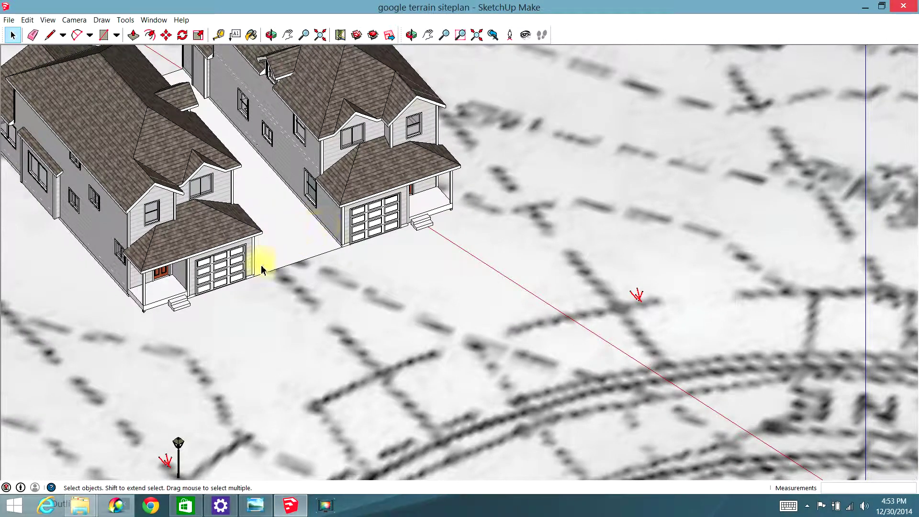
mouse_move(287, 261)
middle_mouse_down()
mouse_move(246, 251)
mouse_move(189, 205)
mouse_move(319, 145)
middle_mouse_up()
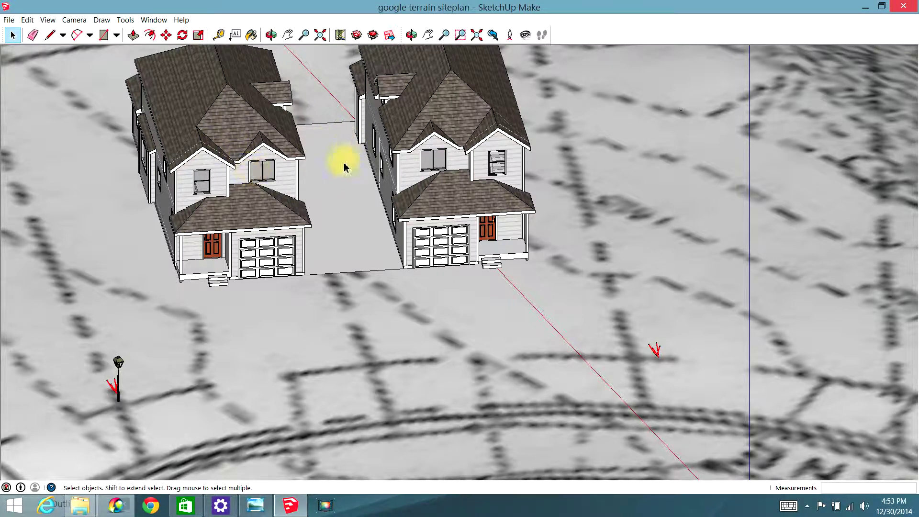
Step: Move the duplex house group about 2' 8" to a new spot on the lot
left_click(322, 201)
key("m")
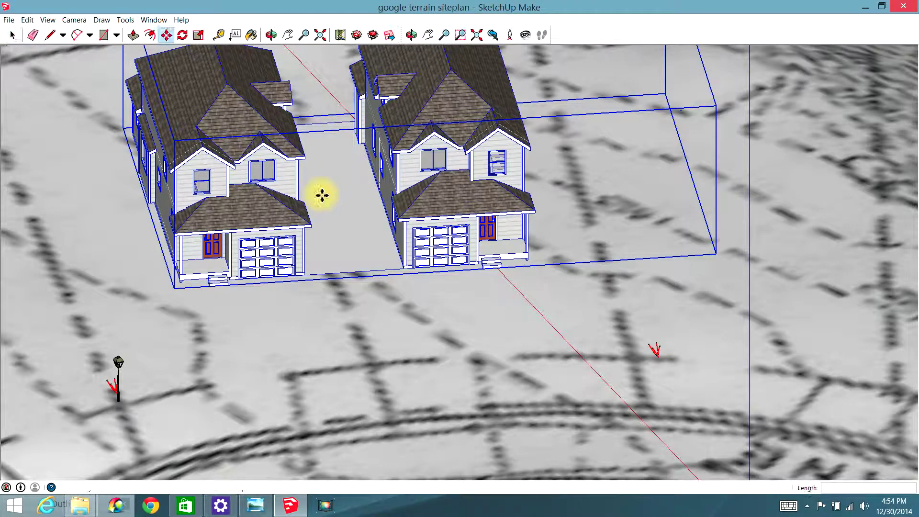
scroll(322, 196, "down", 1)
scroll(322, 195, "down", 1)
scroll(319, 199, "down", 1)
left_click(218, 259)
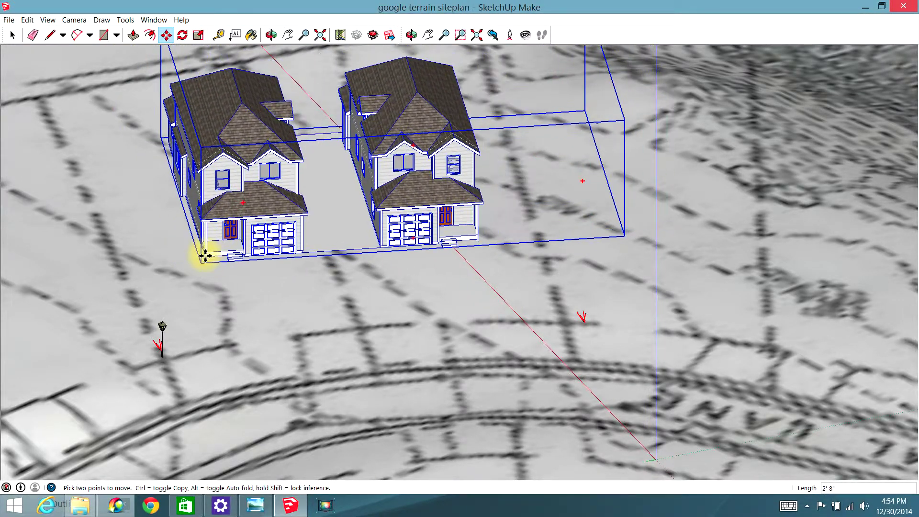
left_click(205, 252)
Step: Zoom out and orbit around the terrain to review the moved house on the site plan
scroll(554, 302, "down", 2)
mouse_move(554, 301)
middle_mouse_down()
mouse_move(389, 229)
mouse_move(380, 317)
middle_mouse_up()
scroll(400, 245, "down", 2)
scroll(401, 247, "down", 2)
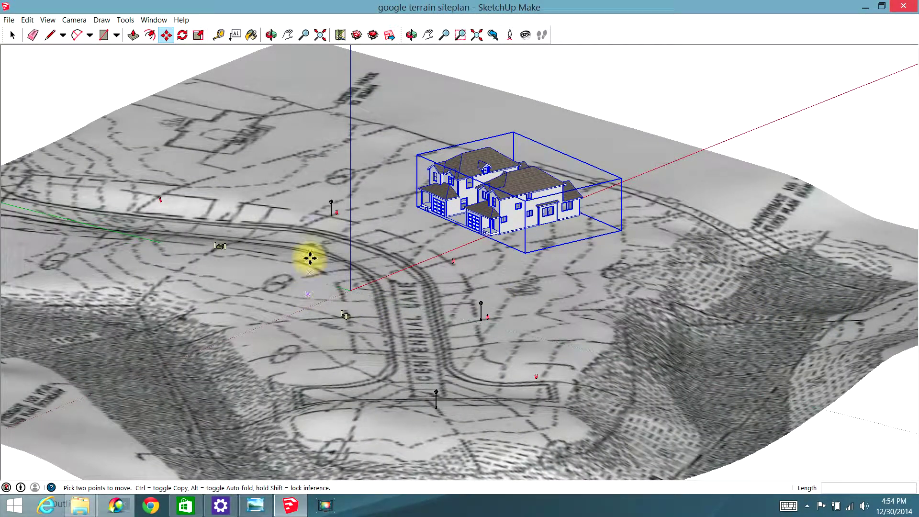
mouse_move(310, 256)
middle_mouse_down("shift")
mouse_move(363, 285)
mouse_move(394, 278)
mouse_move(379, 303)
mouse_move(231, 317)
mouse_move(78, 348)
middle_mouse_up("shift")
middle_click_drag(170, 302, 185, 277)
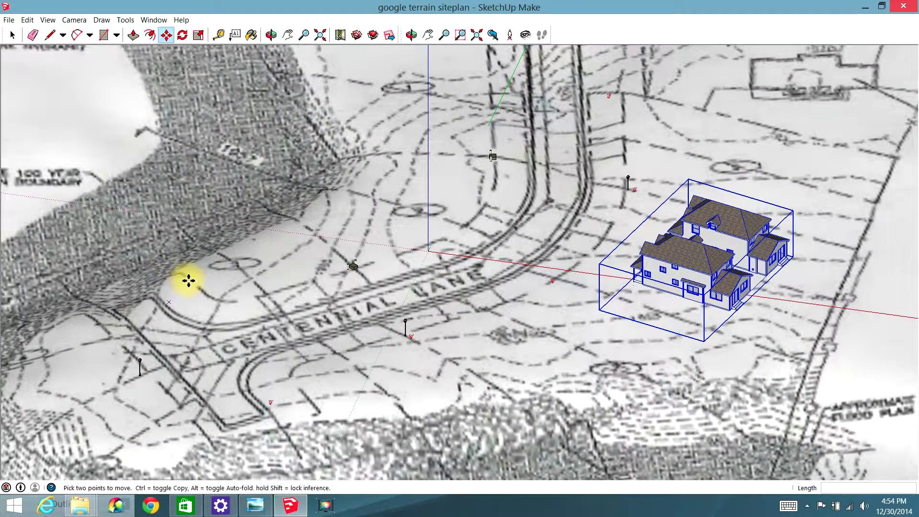
scroll(187, 276, "down", 2)
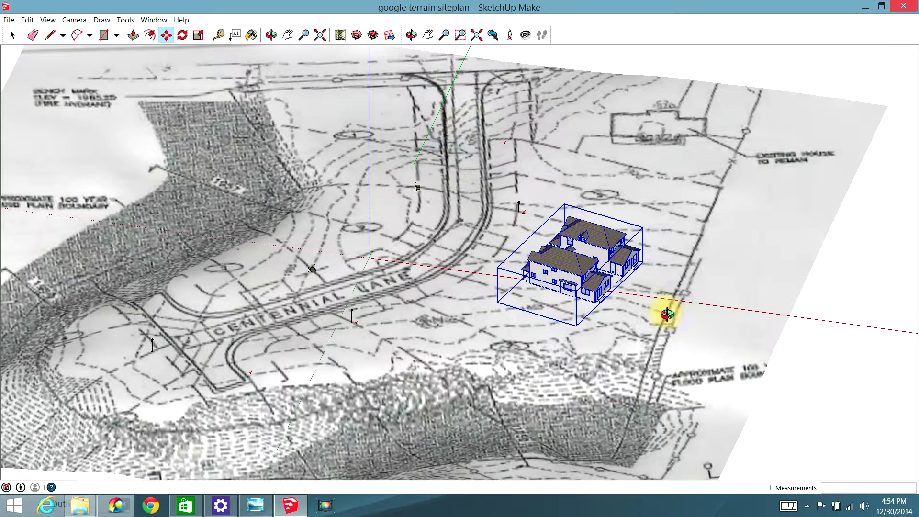
mouse_move(666, 311)
middle_mouse_down()
mouse_move(625, 365)
mouse_move(568, 402)
mouse_move(461, 351)
mouse_move(436, 349)
mouse_move(480, 330)
mouse_move(432, 362)
mouse_move(486, 228)
mouse_move(568, 207)
mouse_move(660, 201)
middle_mouse_up()
key("m")
mouse_move(389, 283)
middle_mouse_down()
mouse_move(463, 268)
mouse_move(580, 297)
middle_mouse_up()
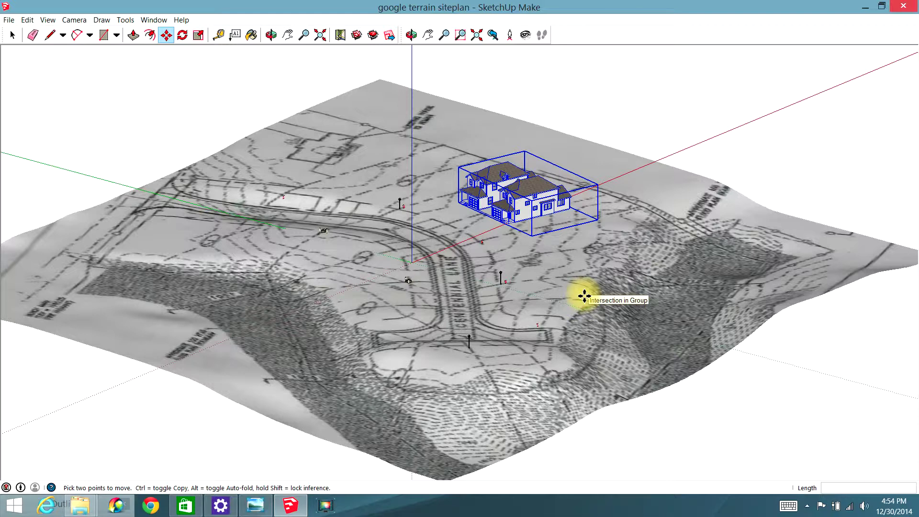
key("space")
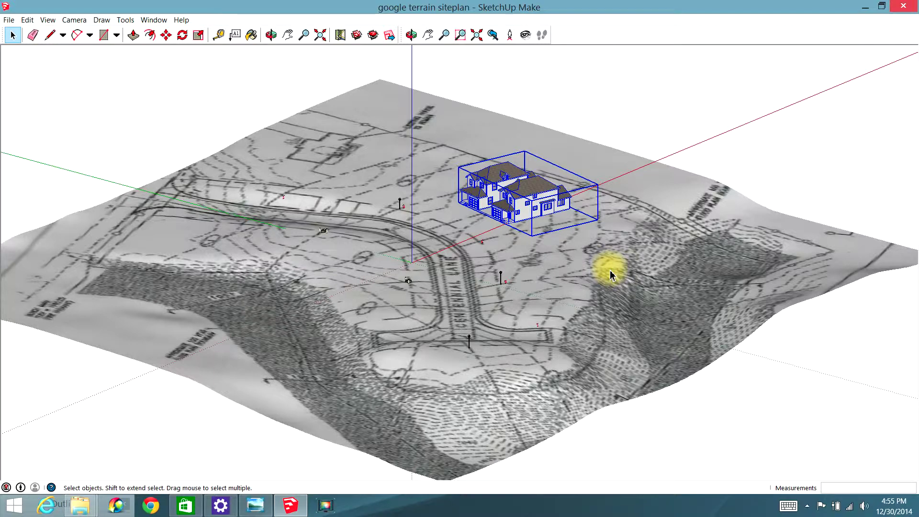
Step: Orbit, zoom and pan right to show the Centennial Lane lots beside the duplex
mouse_move(712, 263)
middle_mouse_down()
mouse_move(346, 368)
mouse_move(312, 365)
middle_mouse_up()
scroll(292, 257, "up", 2)
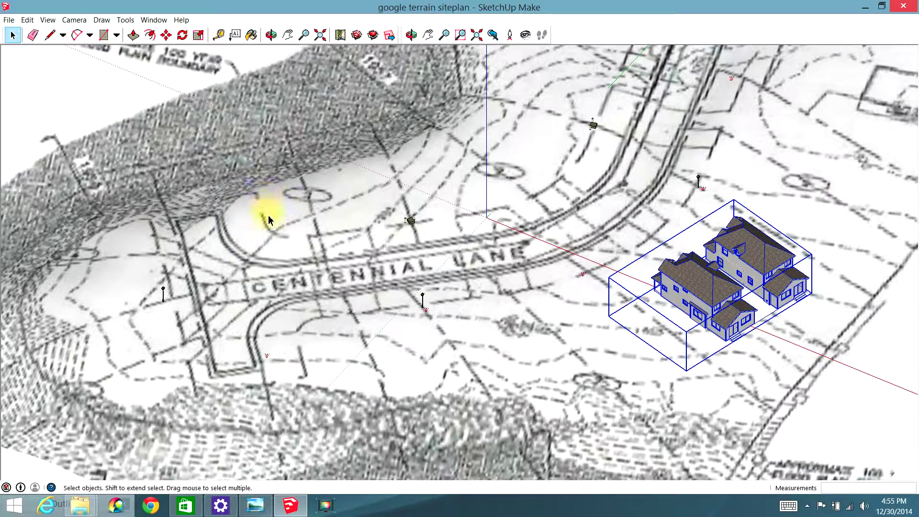
middle_click_drag(278, 229, 342, 212, "shift")
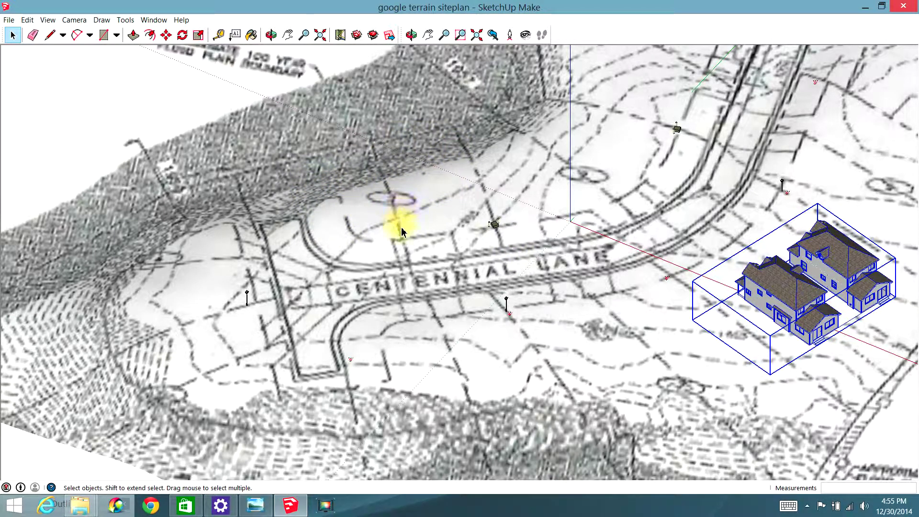
mouse_move(402, 231)
middle_mouse_down()
mouse_move(267, 168)
mouse_move(236, 238)
middle_mouse_up()
Step: Tilt to a top-down view and zoom out over the whole site plan and Centennial Lane
scroll(362, 231, "down", 2)
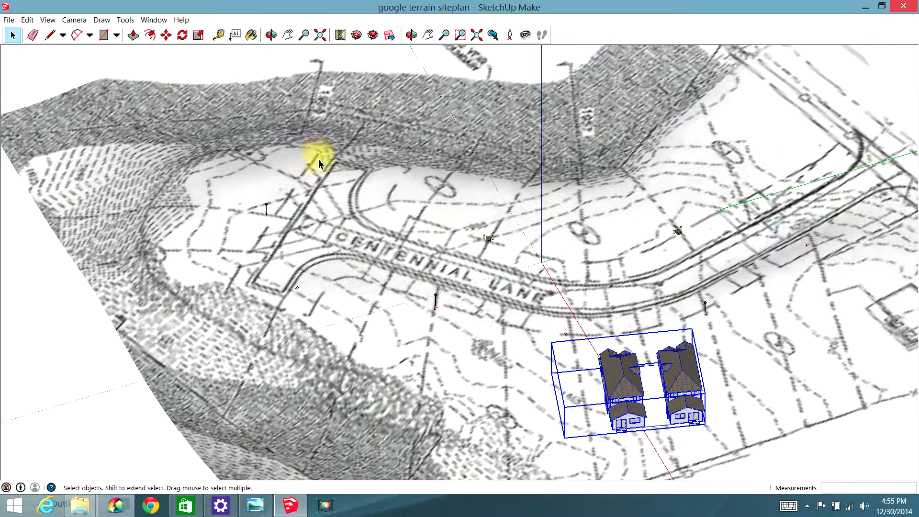
middle_click_drag(304, 171, 281, 180)
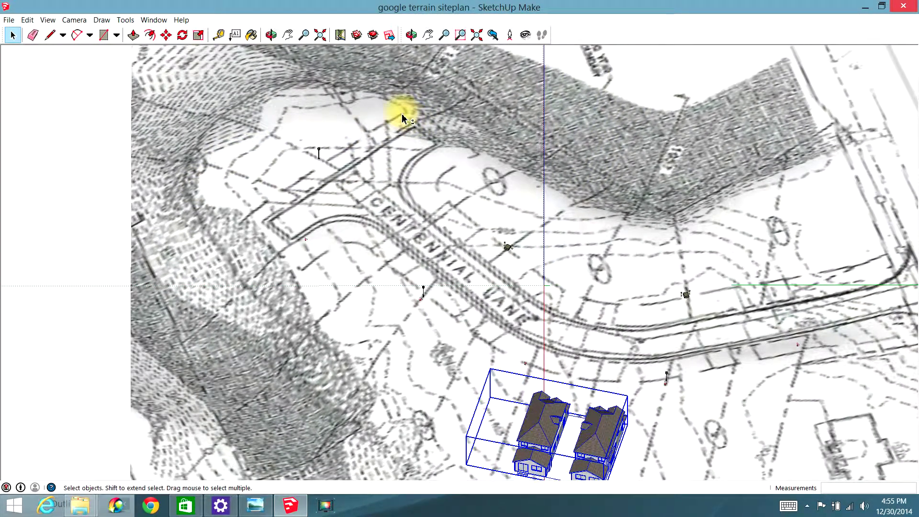
middle_click_drag(402, 118, 442, 210, "shift")
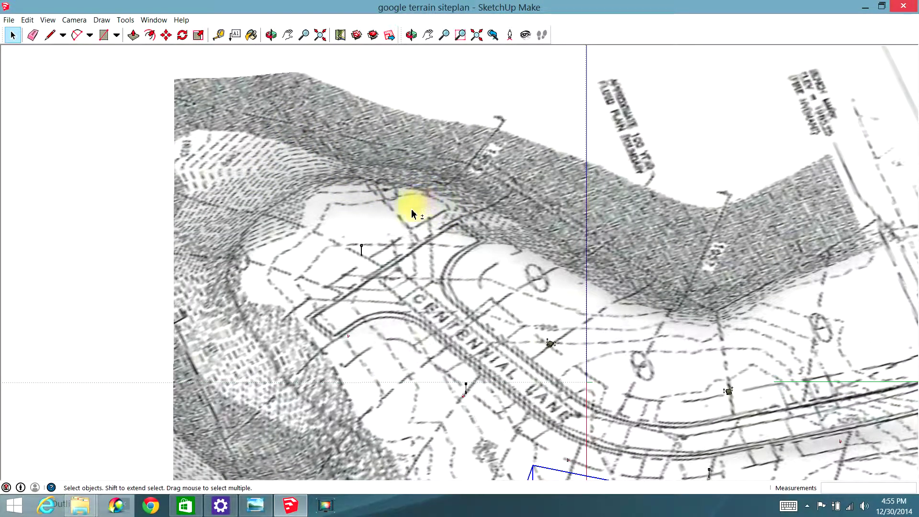
middle_click_drag(411, 212, 495, 180, "shift")
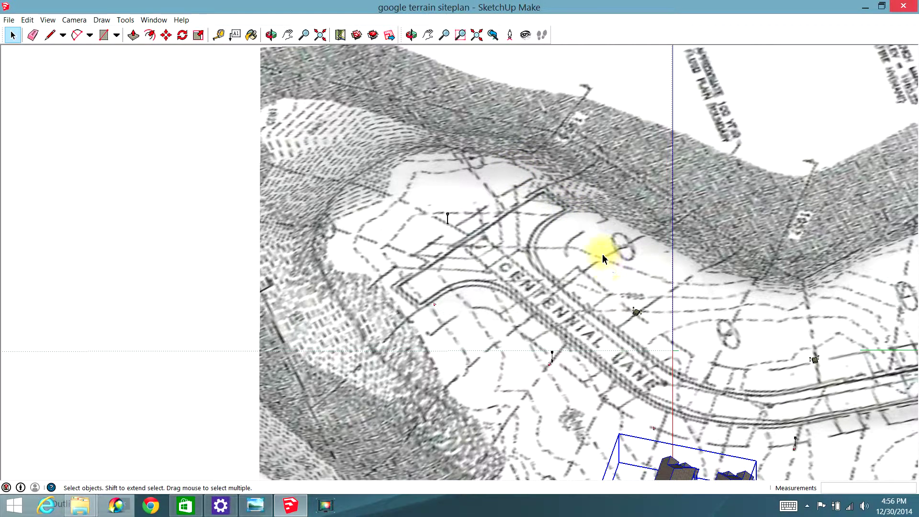
scroll(497, 238, "down", 1)
scroll(507, 246, "down", 3)
middle_click_drag(556, 302, 545, 330, "shift")
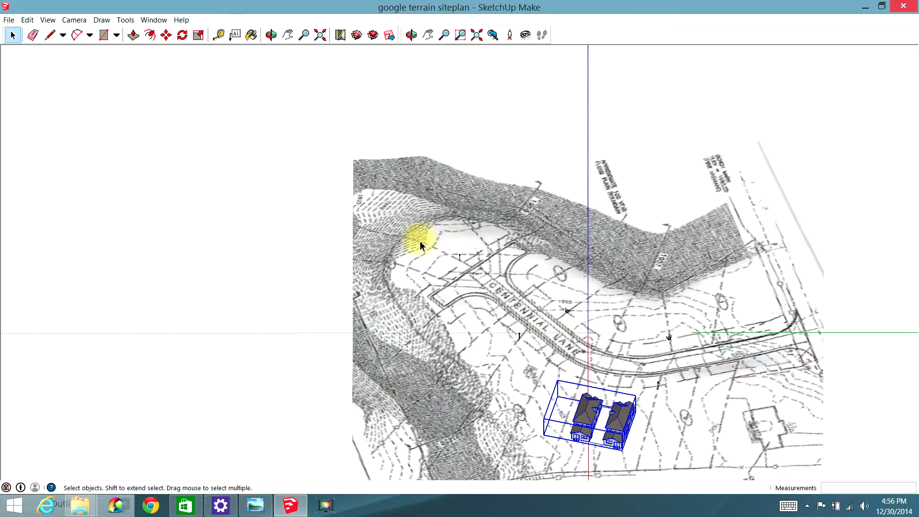
mouse_move(537, 257)
middle_mouse_down("shift")
mouse_move(647, 318)
mouse_move(639, 301)
middle_mouse_up("shift")
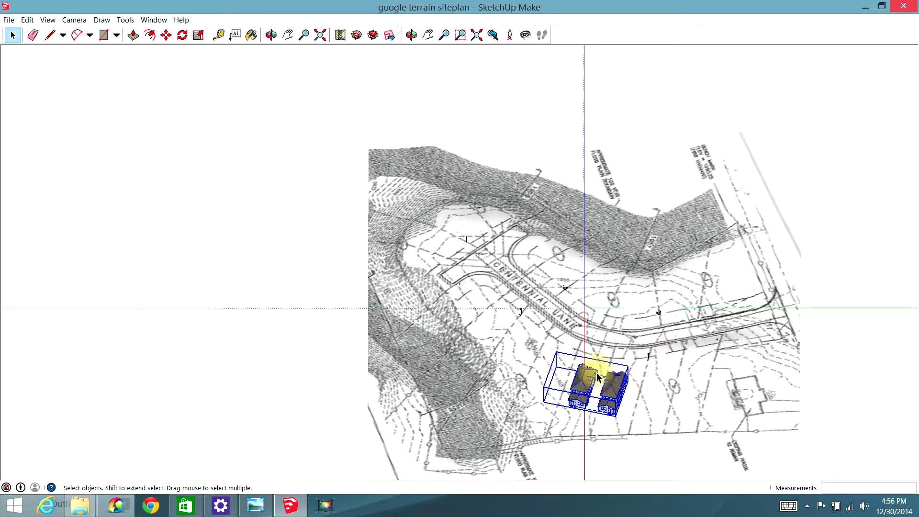